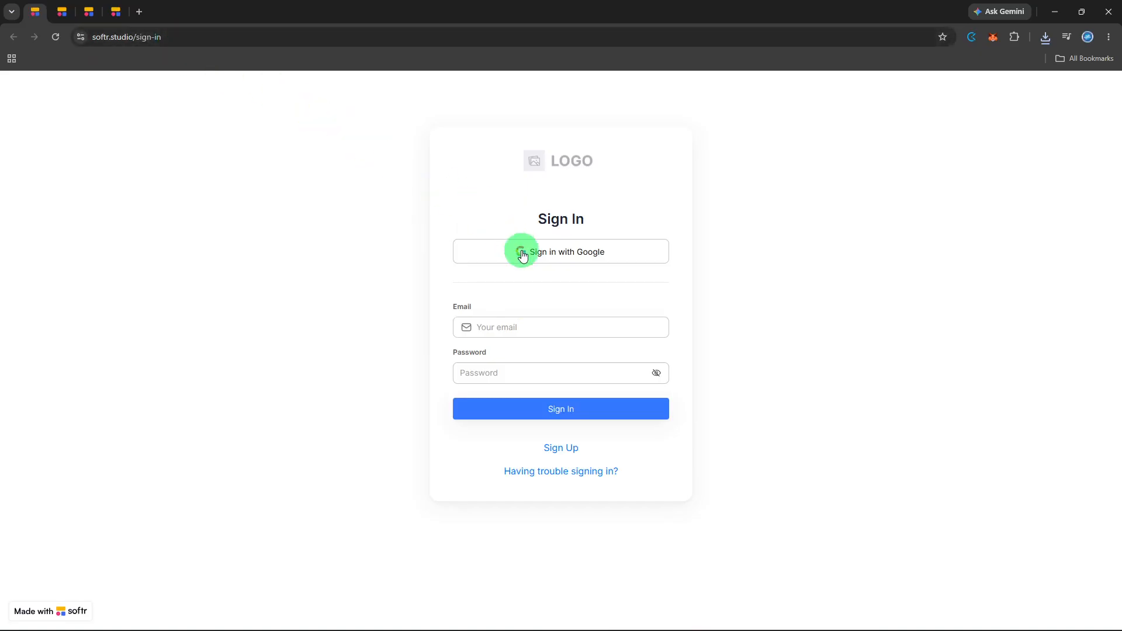
# Open the existing application named App from the applications list and go to its Welcome! page.
pyautogui.hotkey('ctrl', 'Tab')
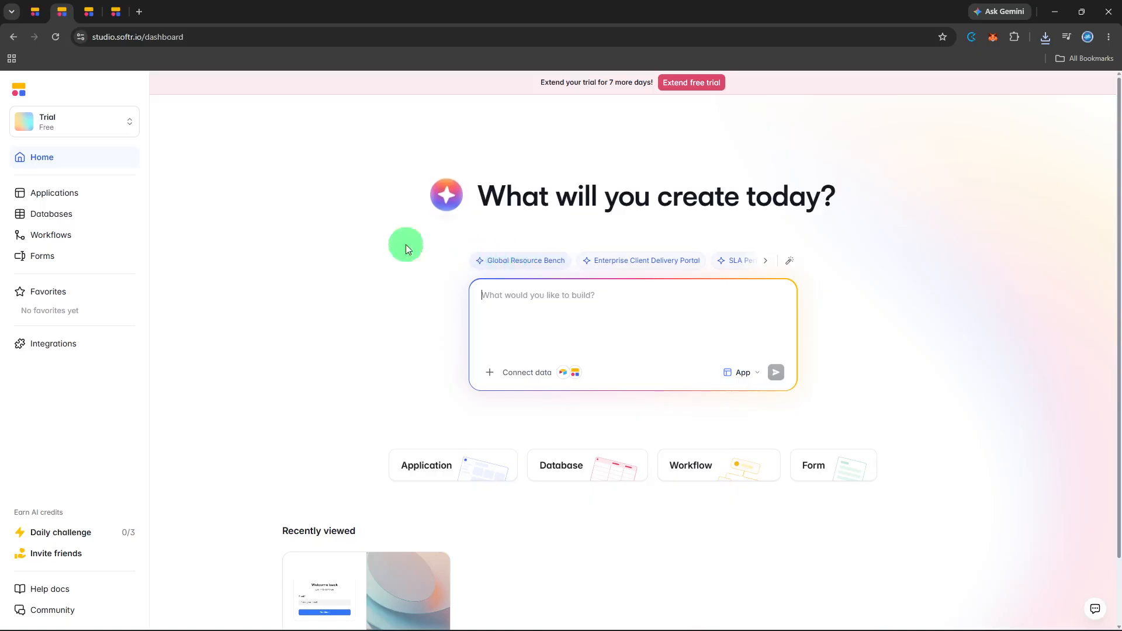
pyautogui.click(112, 201)
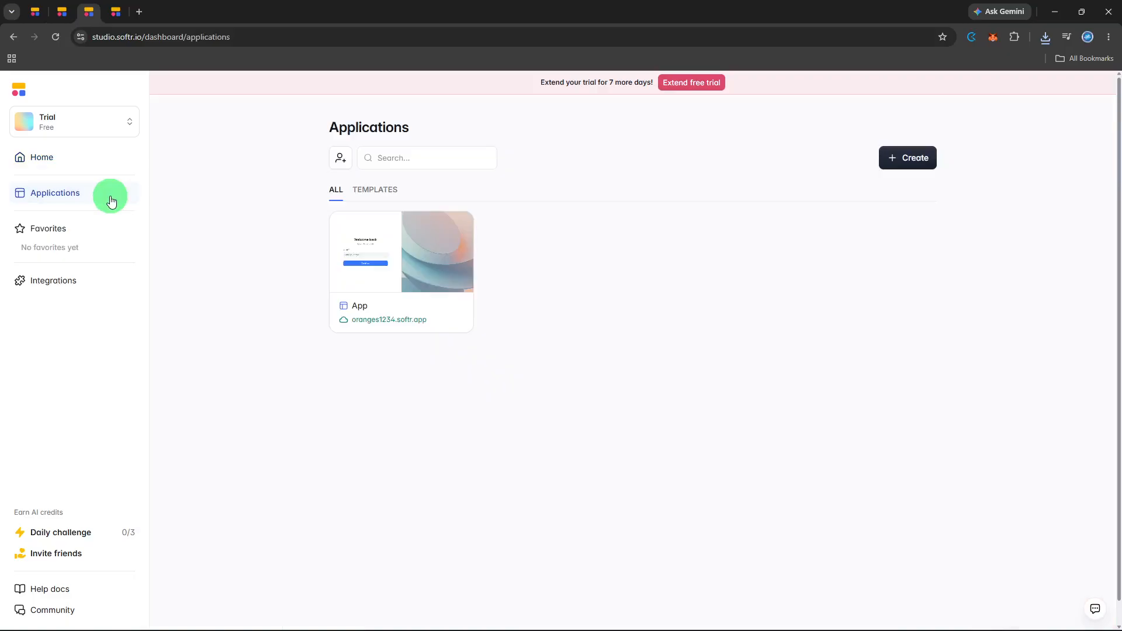
pyautogui.click(374, 317)
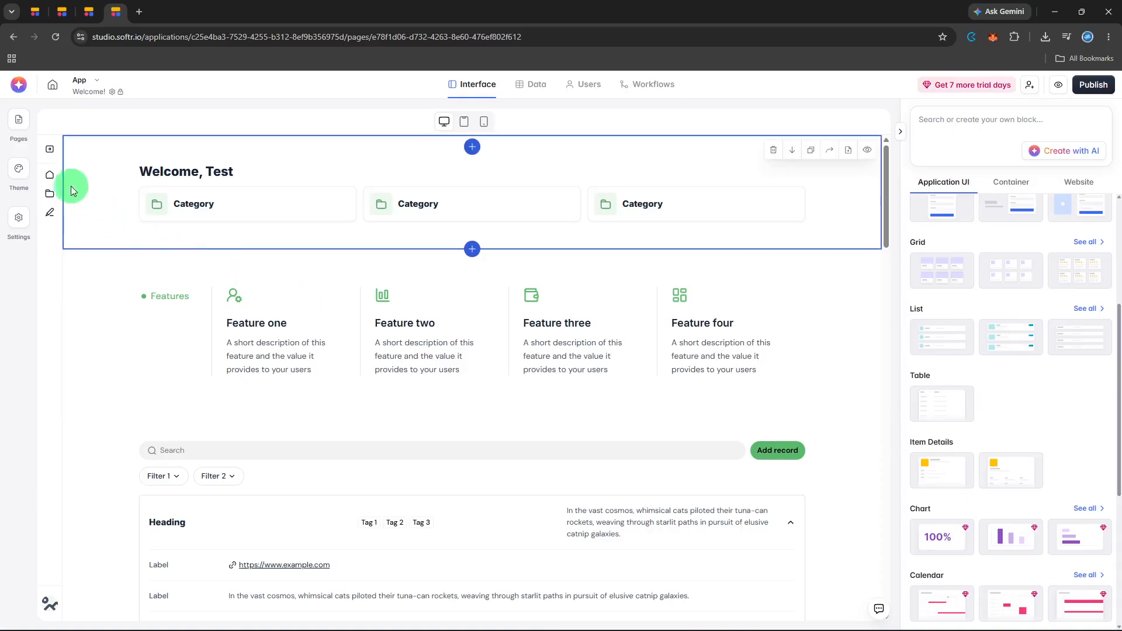
pyautogui.click(15, 128)
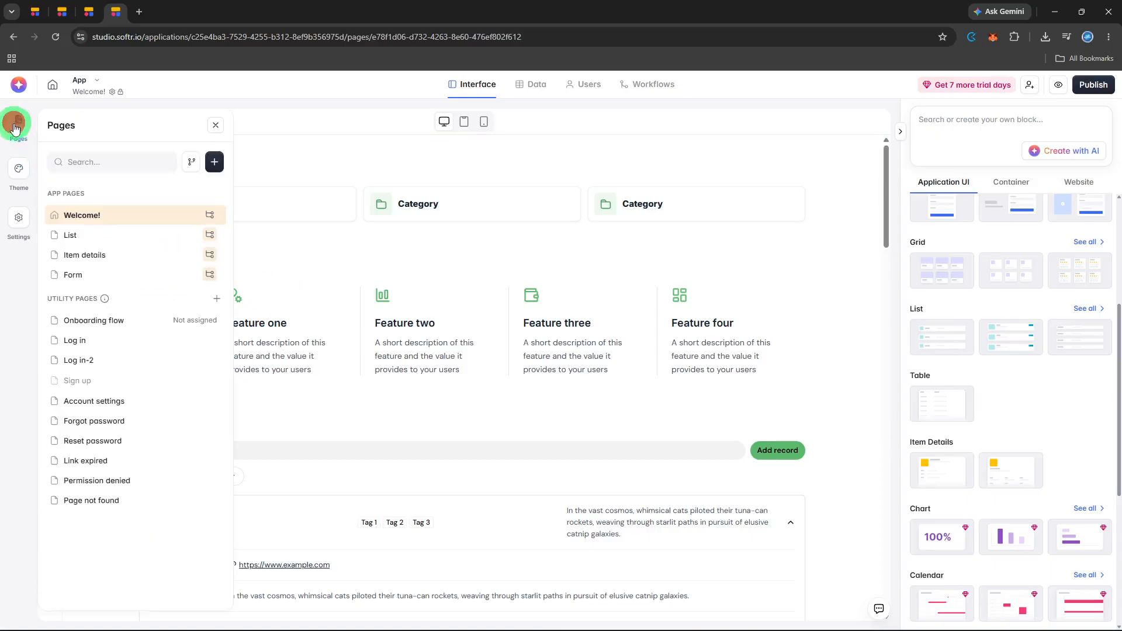
pyautogui.click(79, 214)
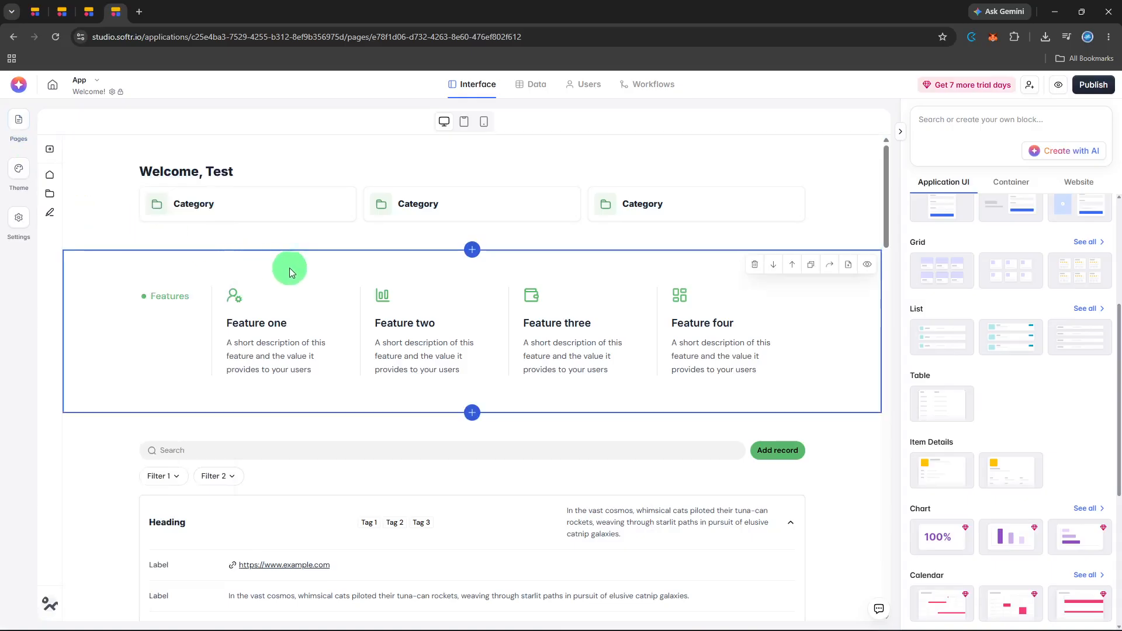
# Insert a Table block directly below the Features block on the Welcome! page.
pyautogui.scroll(-2, 330, 275)
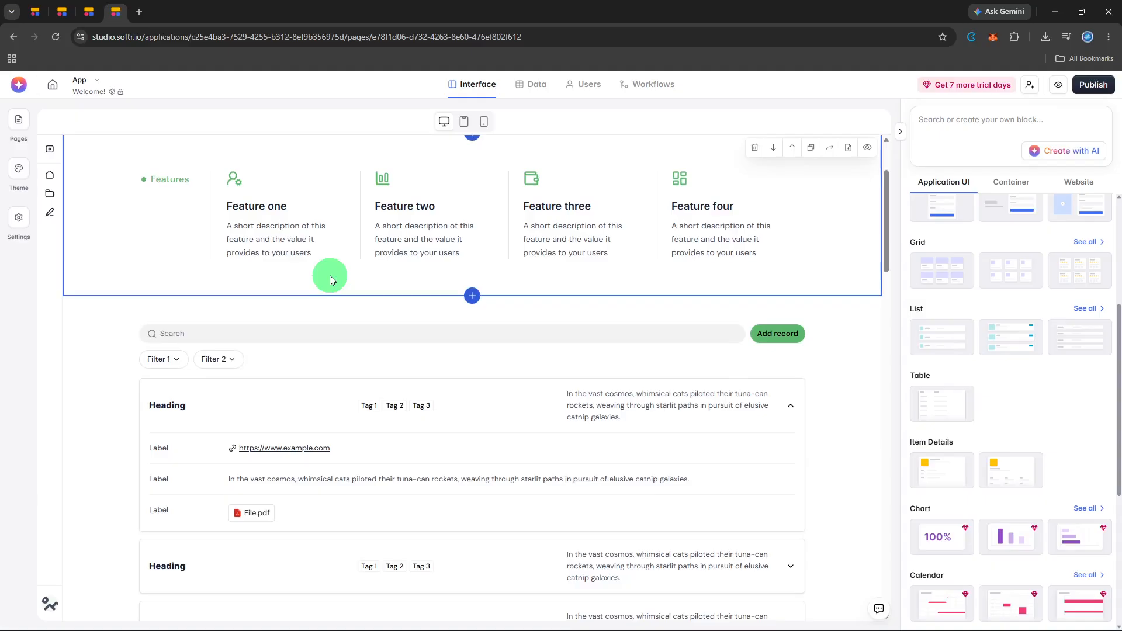
pyautogui.click(473, 298)
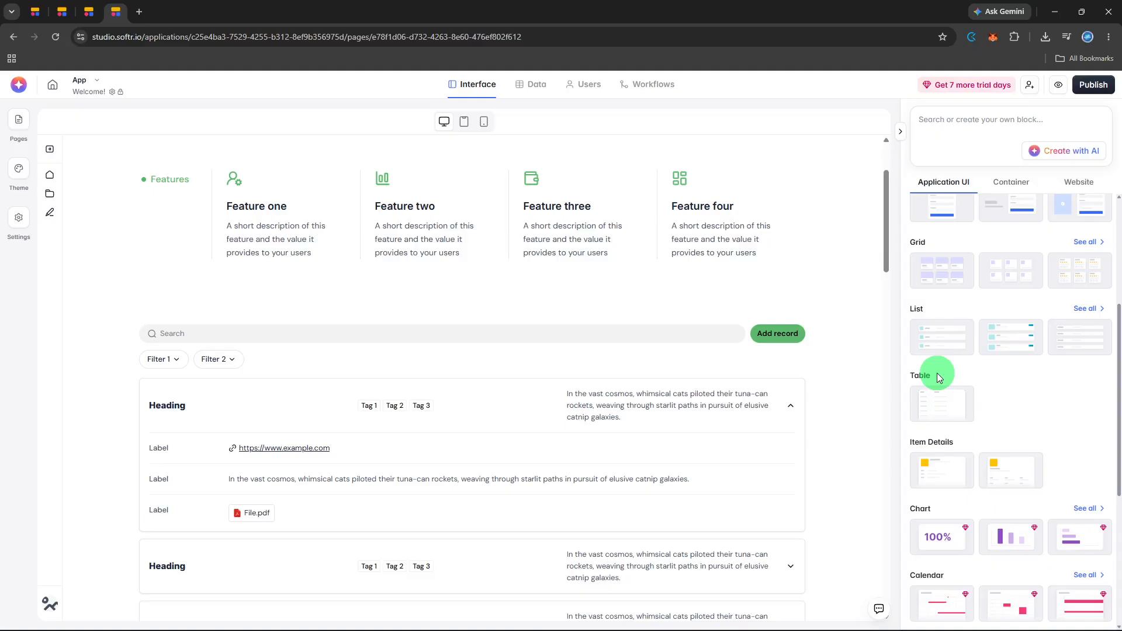
pyautogui.click(940, 410)
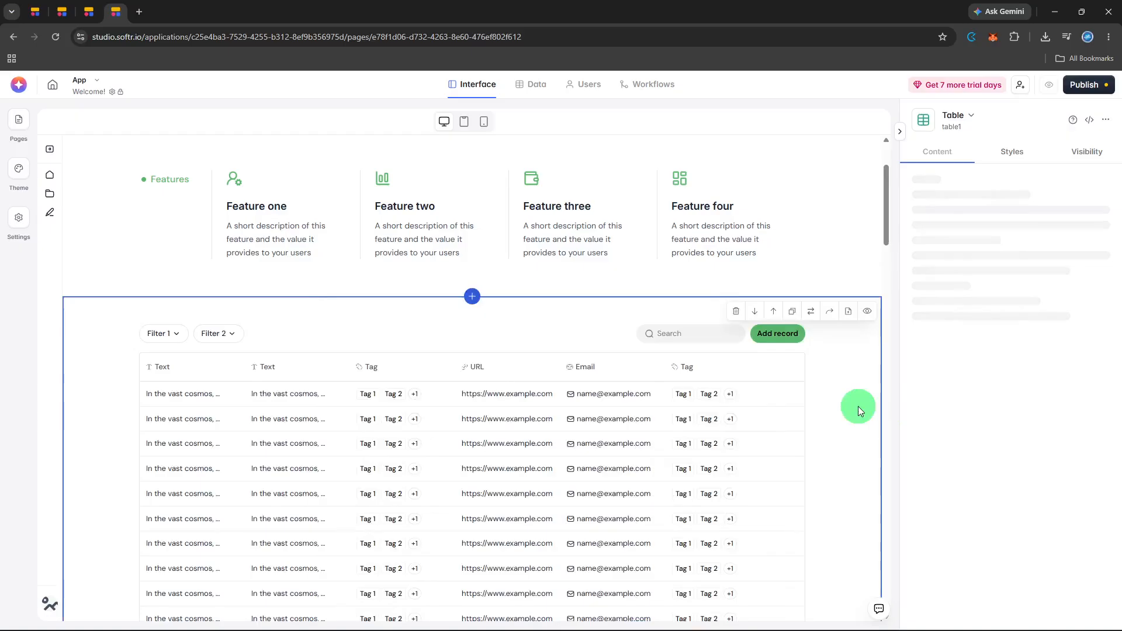
# Look over the new table block's columns and placeholder rows on the page.
pyautogui.scroll(-1, 858, 406)
pyautogui.scroll(-1, 858, 407)
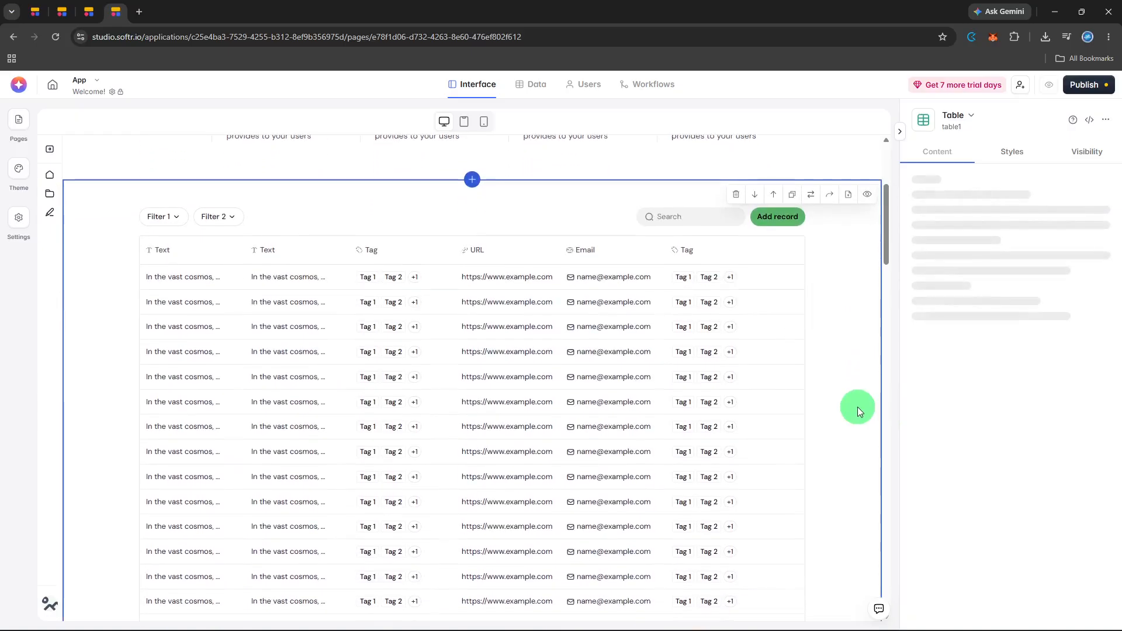
pyautogui.scroll(-5, 857, 407)
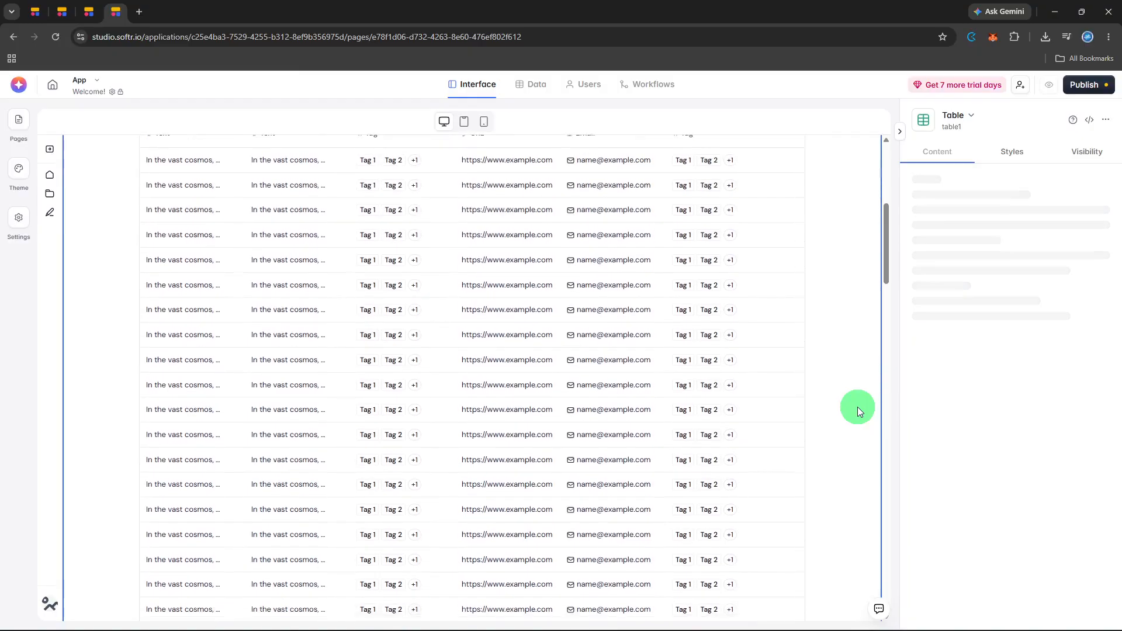
pyautogui.scroll(-3, 858, 407)
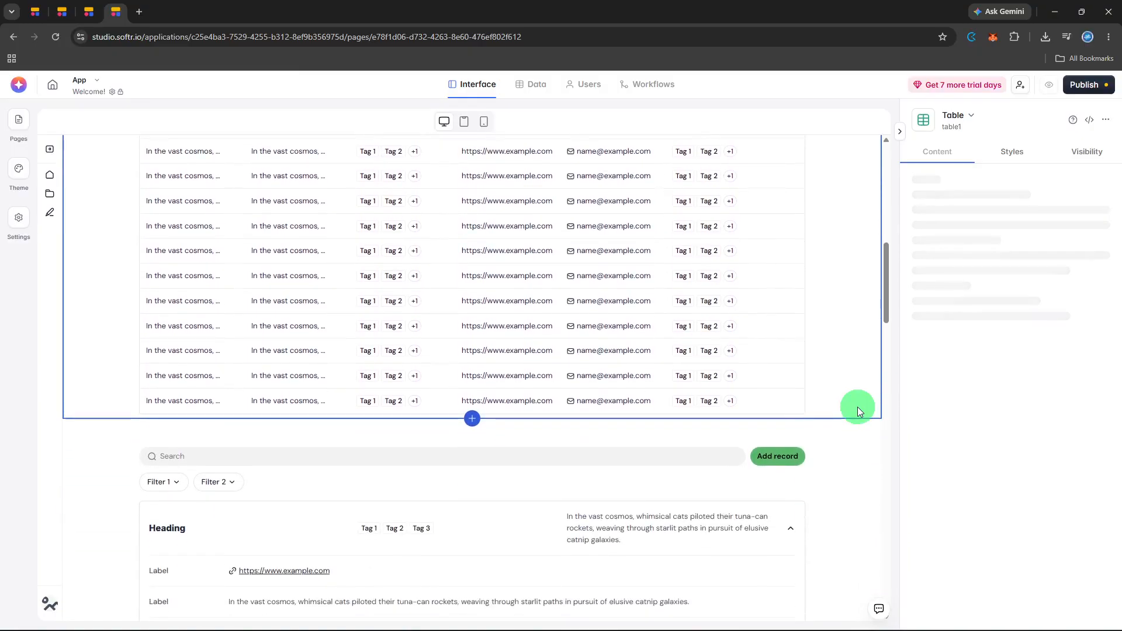
pyautogui.scroll(2, 858, 407)
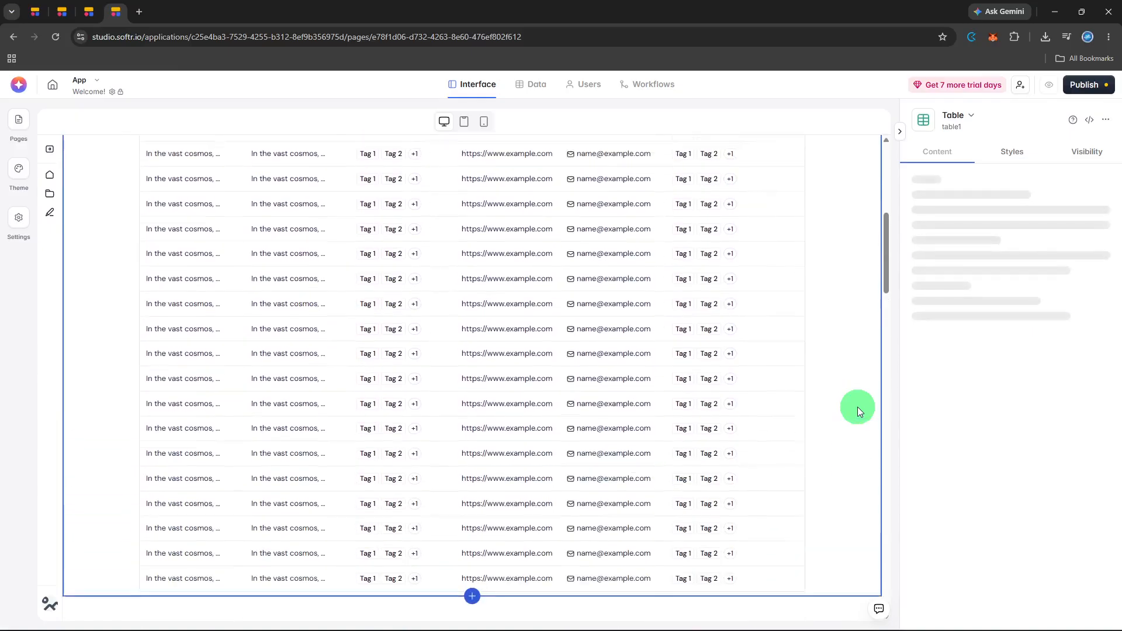
pyautogui.scroll(1, 858, 407)
pyautogui.scroll(1, 857, 407)
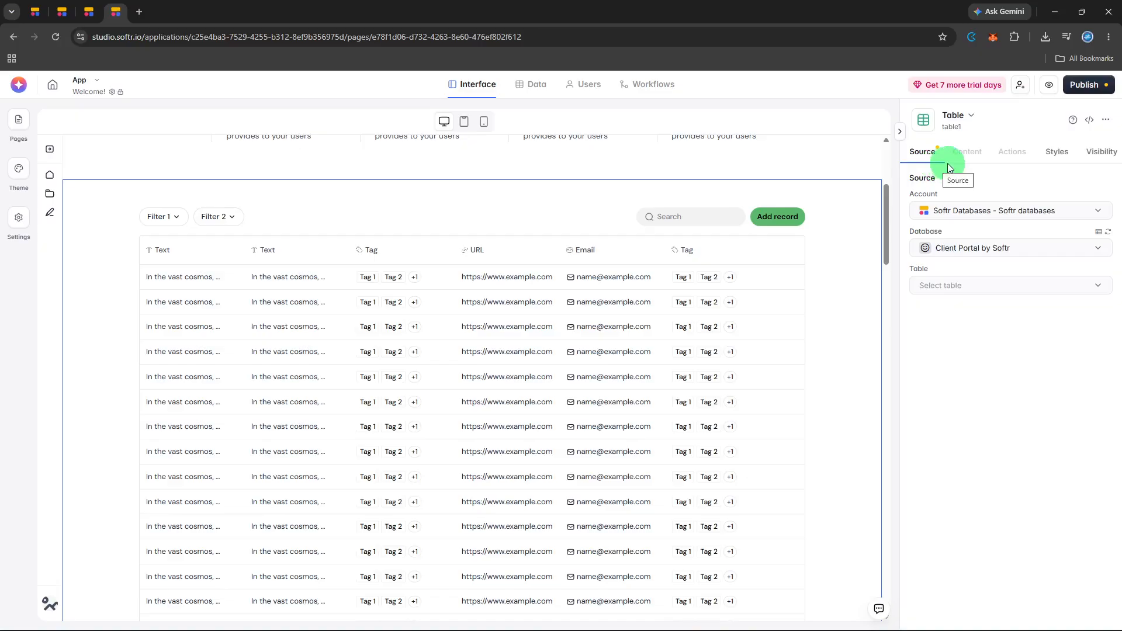
# Review the table block's style, visibility and data source settings, and check its layout on the page.
pyautogui.click(1045, 166)
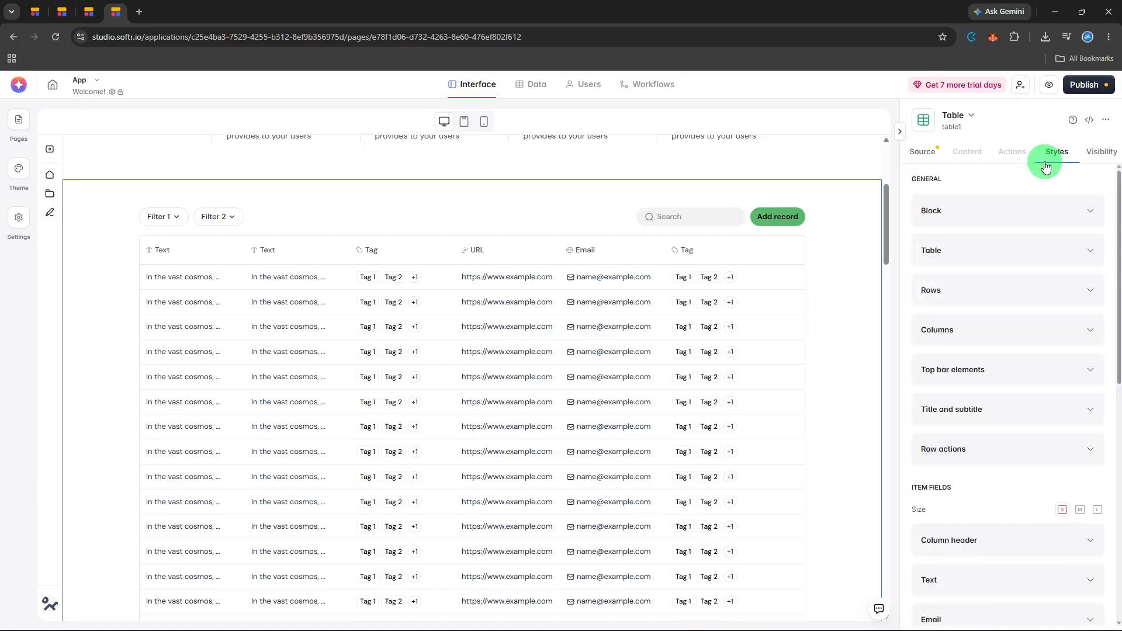
pyautogui.click(1089, 162)
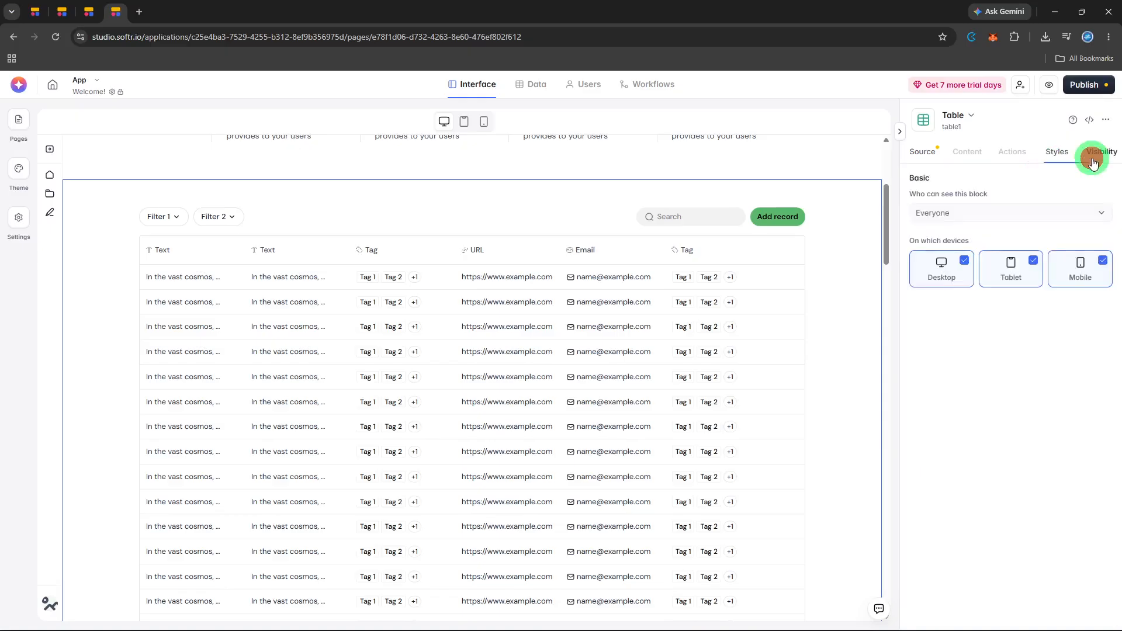
pyautogui.click(930, 164)
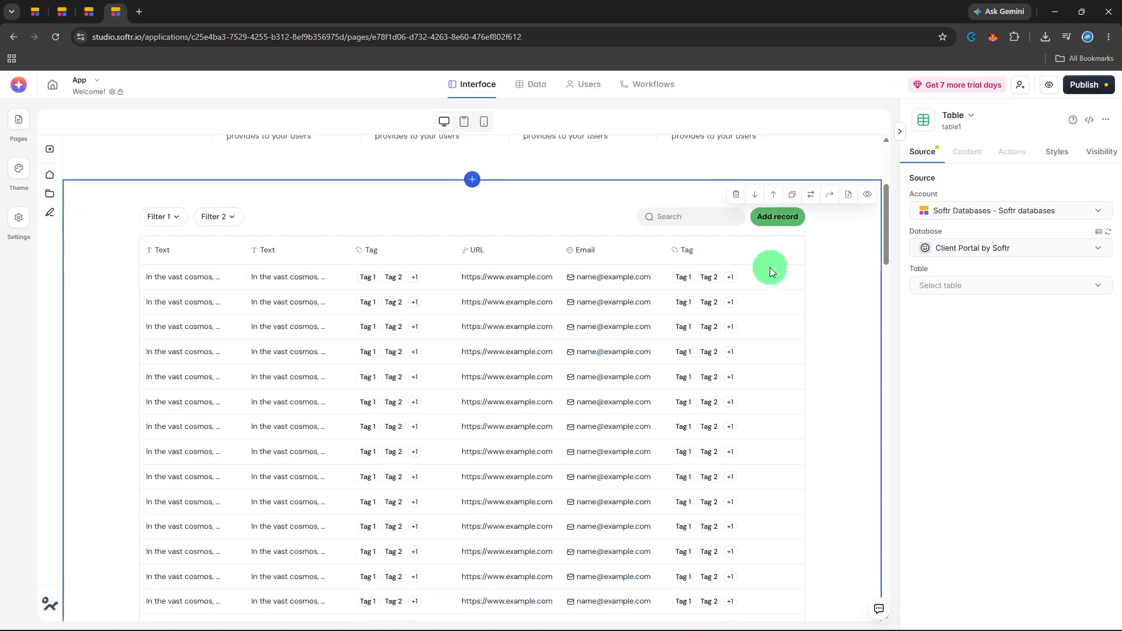
pyautogui.scroll(-2, 764, 282)
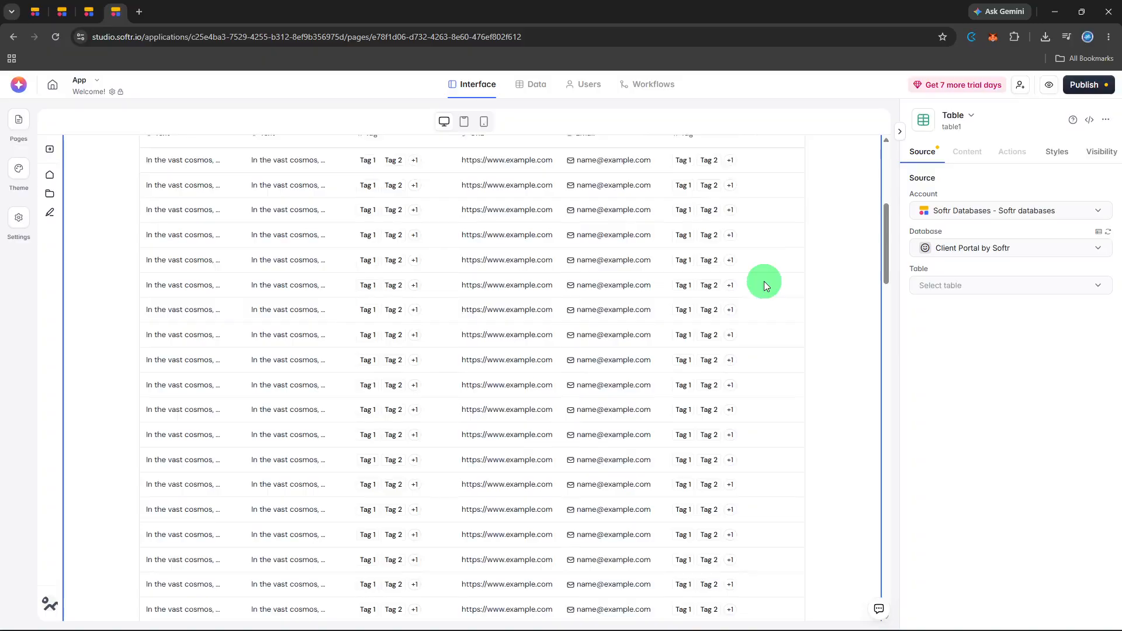
pyautogui.scroll(-3, 764, 281)
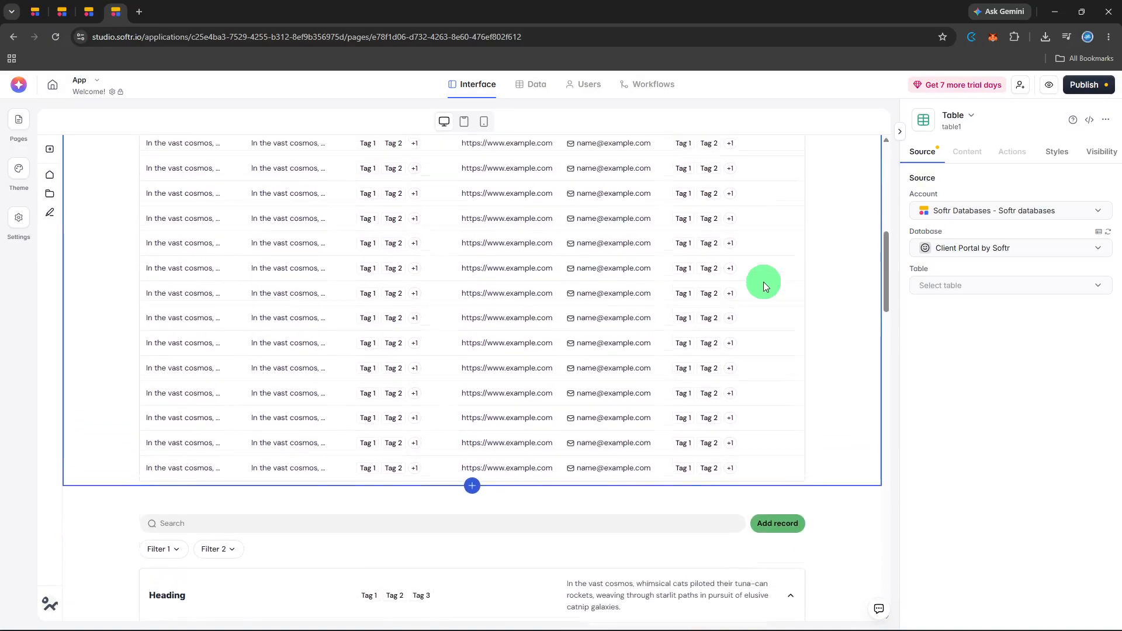
pyautogui.scroll(3, 764, 282)
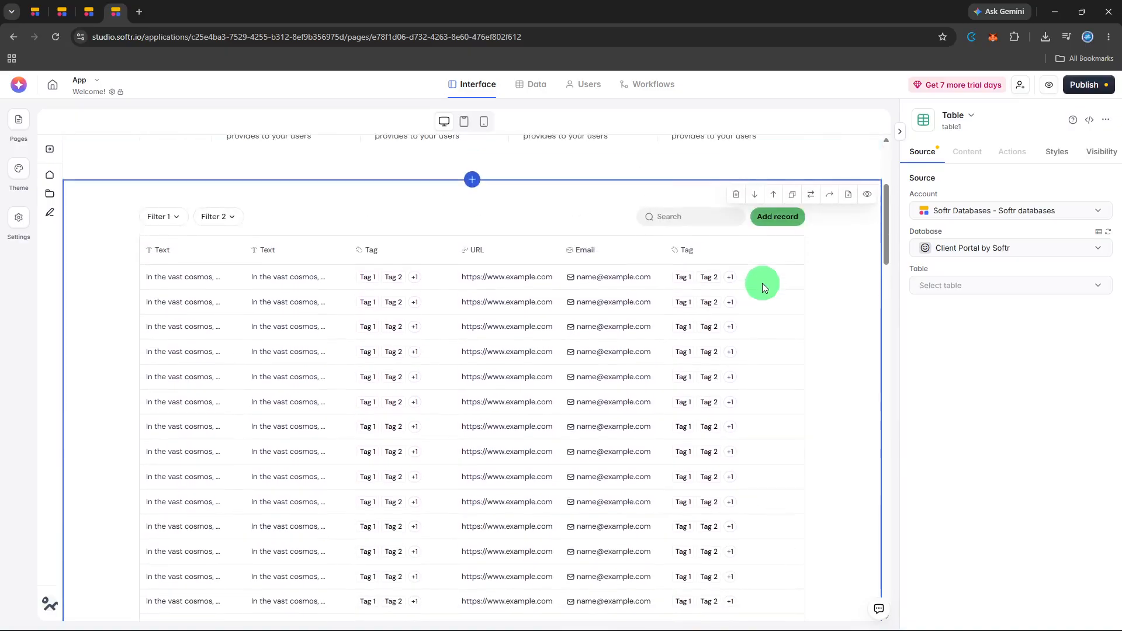
pyautogui.scroll(1, 762, 284)
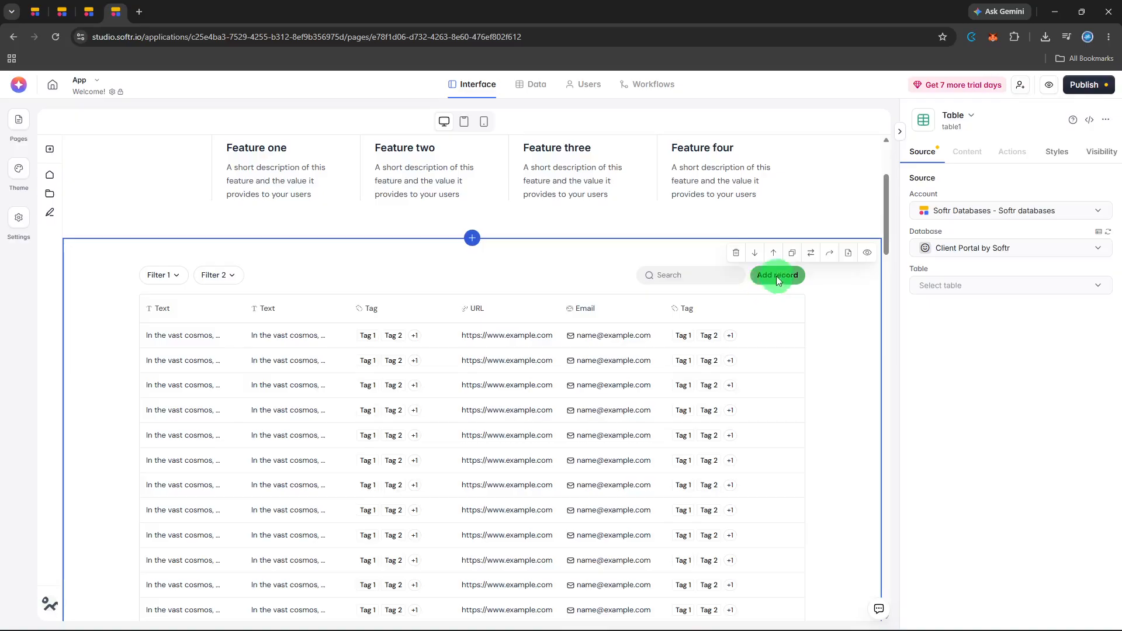
# Preview the application and examine the Welcome! page's blocks, from the feature section and table through the lists and cards.
pyautogui.click(1047, 97)
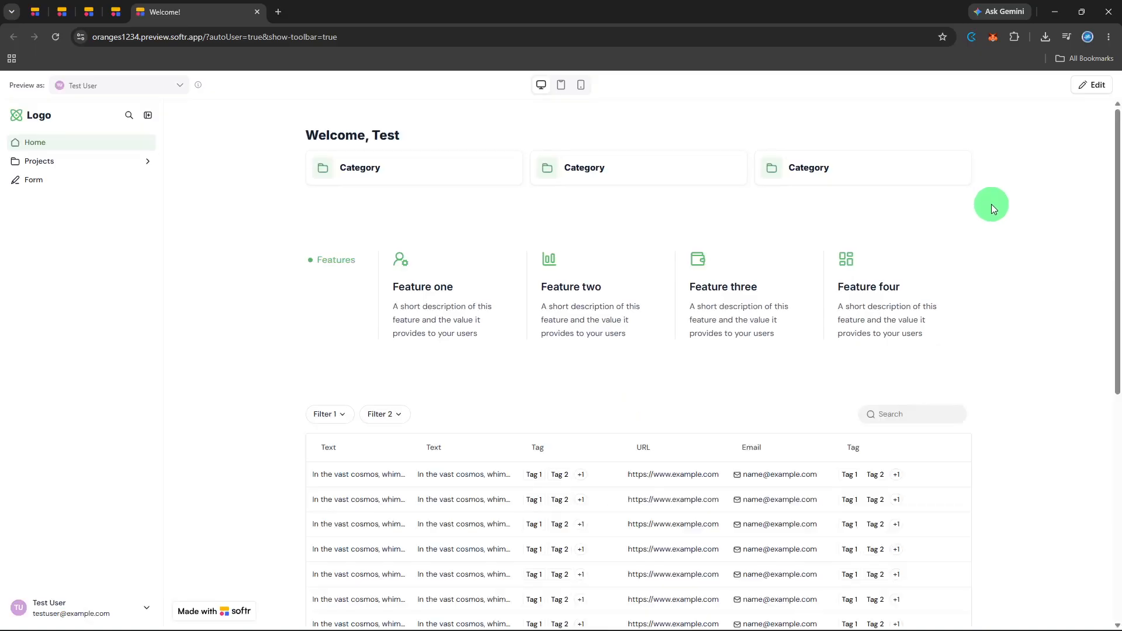
pyautogui.scroll(-2, 990, 210)
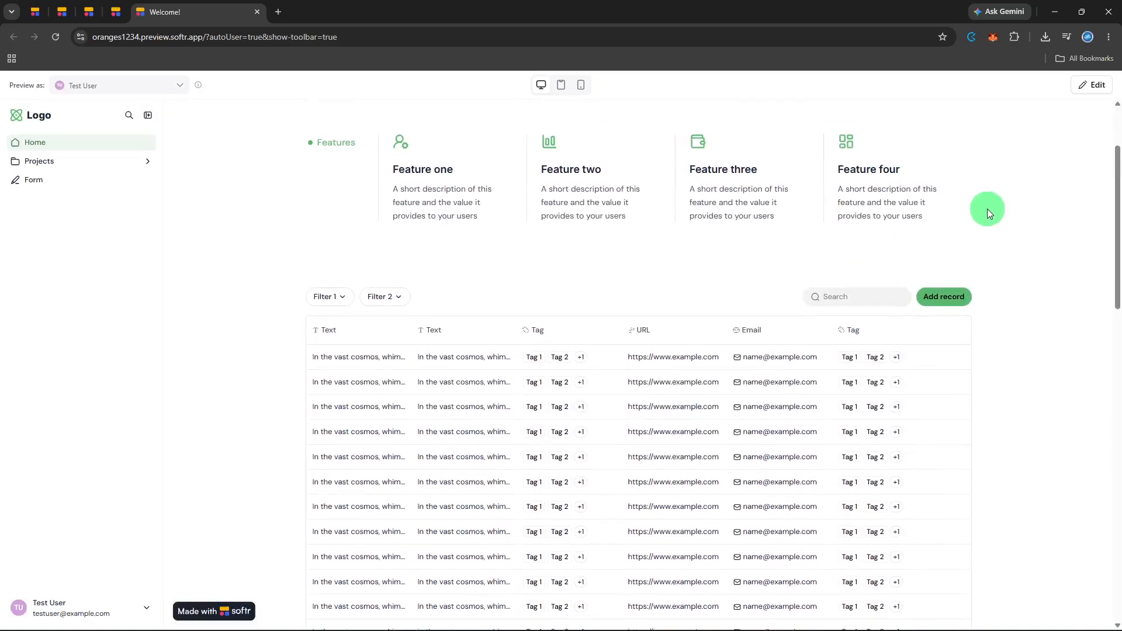
pyautogui.scroll(-8, 987, 209)
pyautogui.scroll(-3, 988, 209)
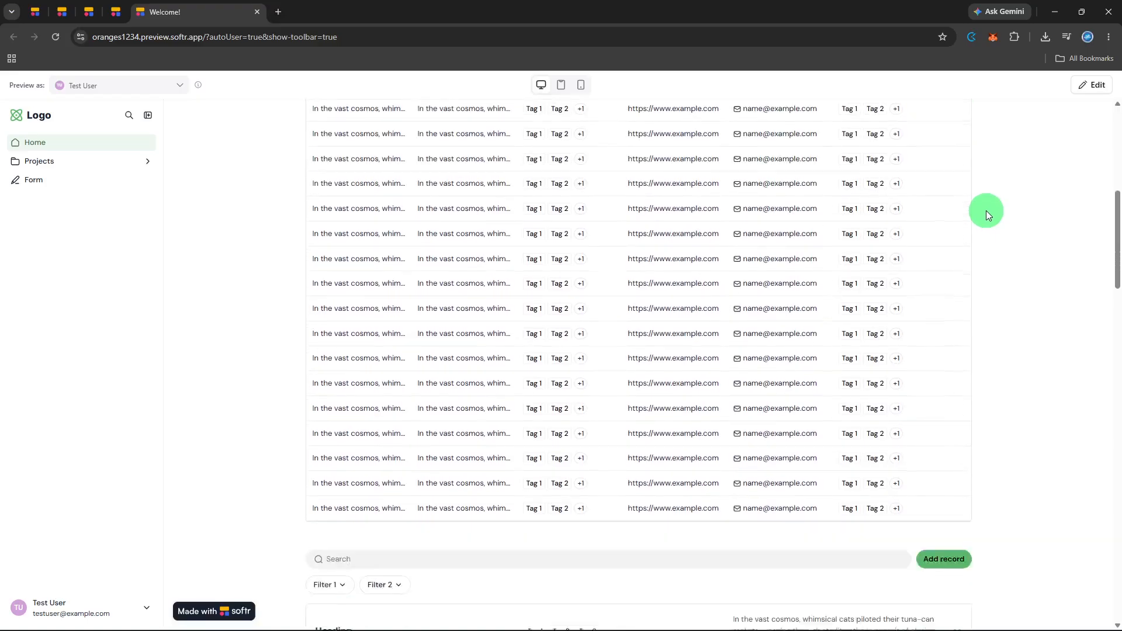
pyautogui.scroll(-7, 982, 215)
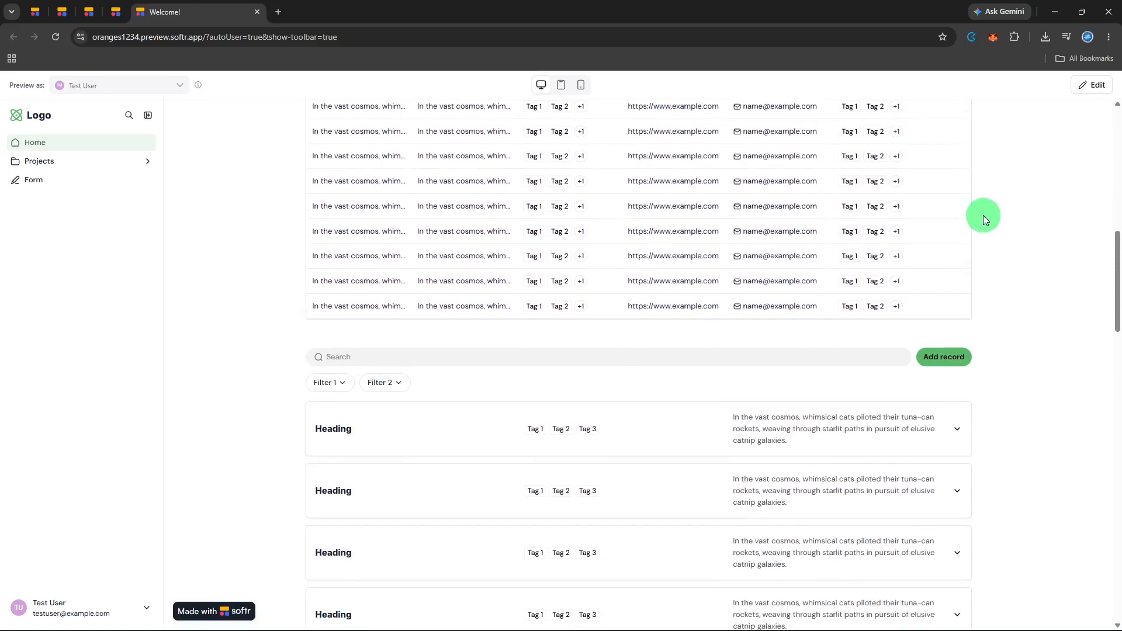
pyautogui.scroll(-5, 981, 220)
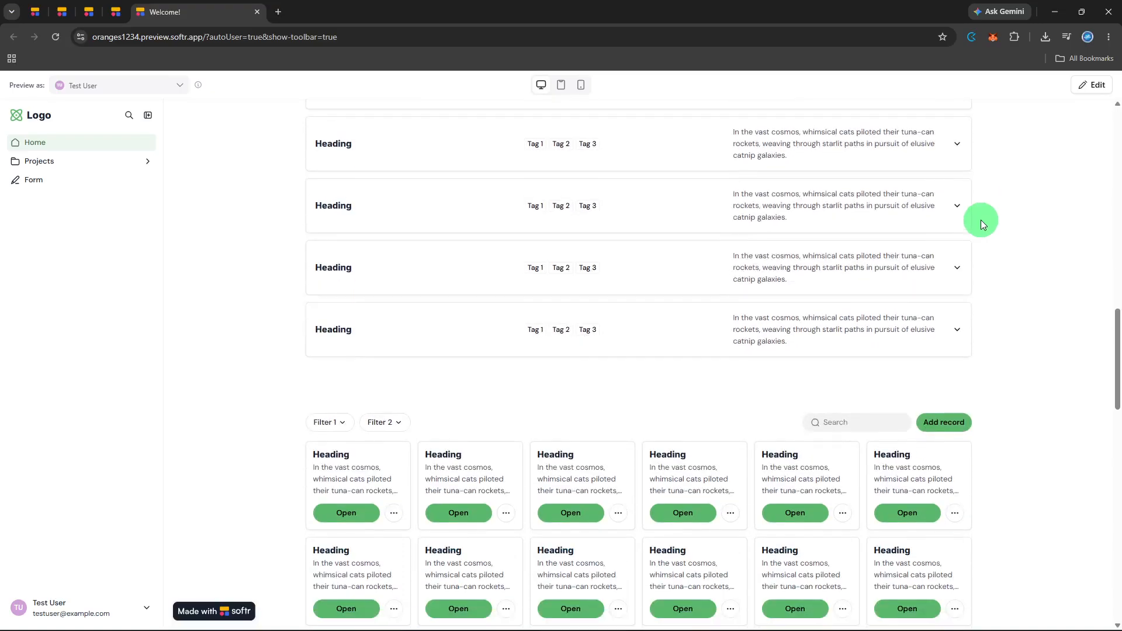
pyautogui.scroll(-6, 981, 220)
pyautogui.scroll(-6, 978, 223)
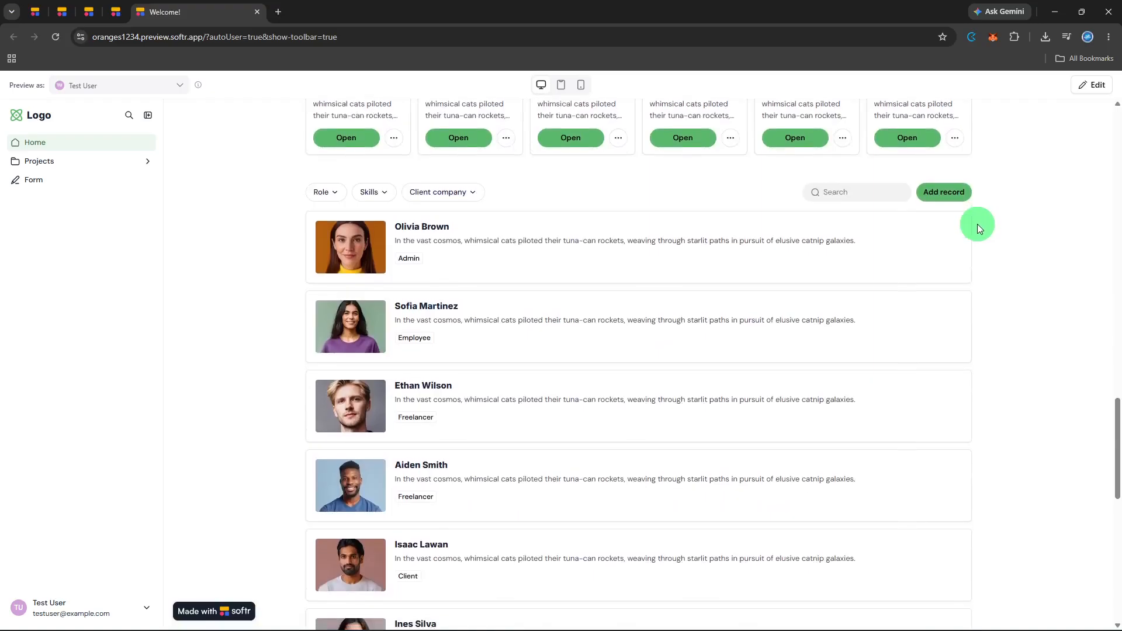
pyautogui.scroll(-3, 978, 224)
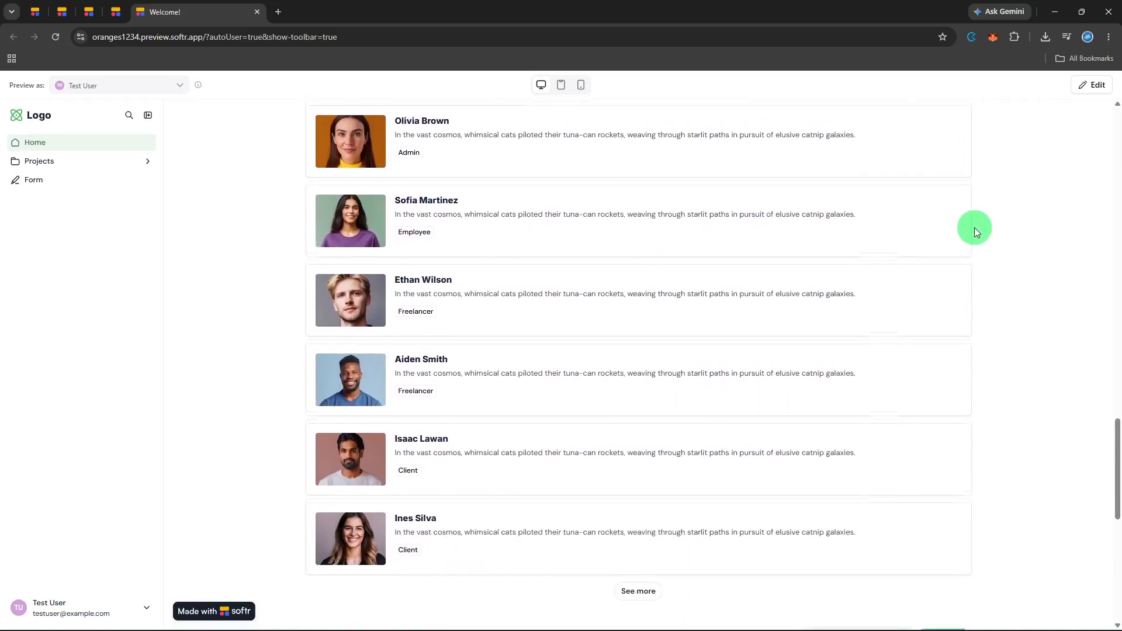
pyautogui.scroll(5, 975, 232)
pyautogui.scroll(8, 976, 232)
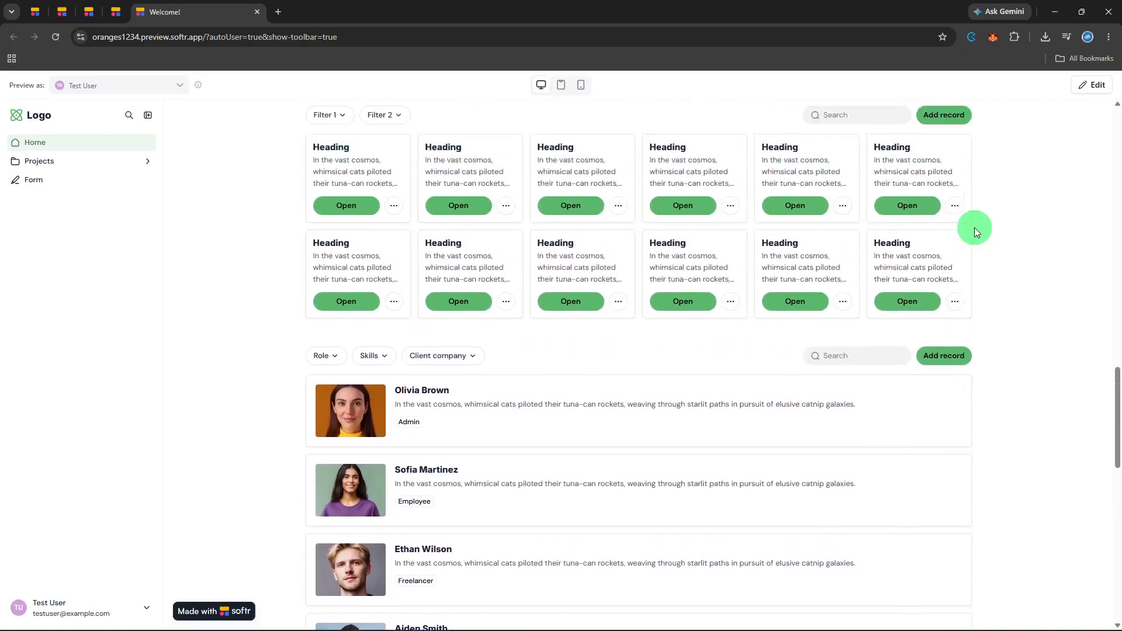
pyautogui.scroll(10, 973, 228)
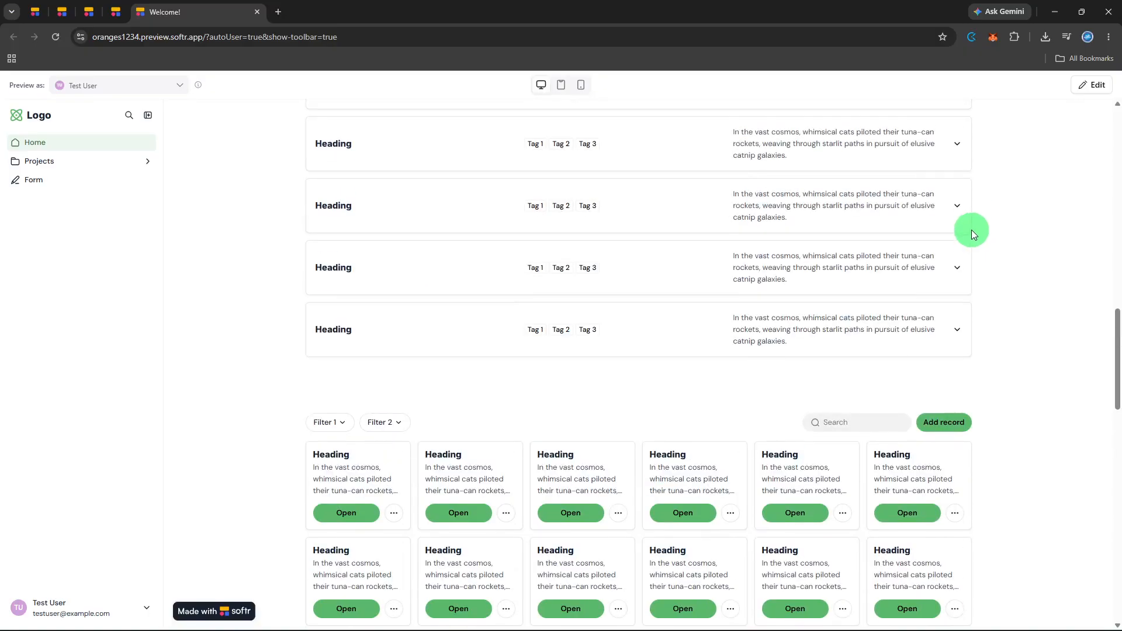
pyautogui.scroll(10, 968, 233)
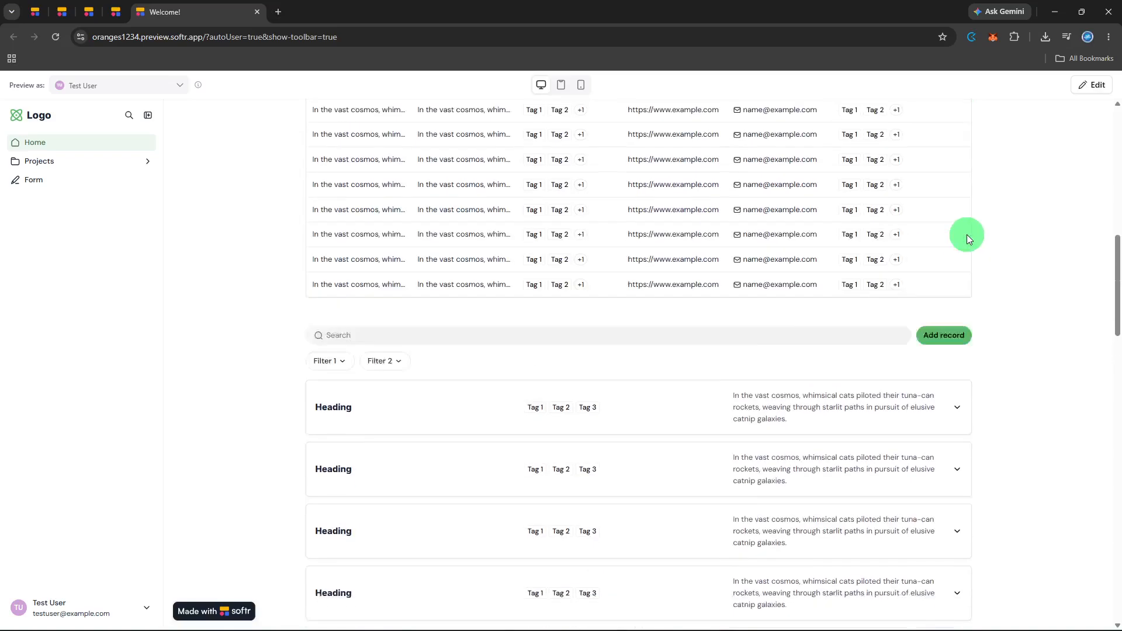
pyautogui.scroll(10, 966, 236)
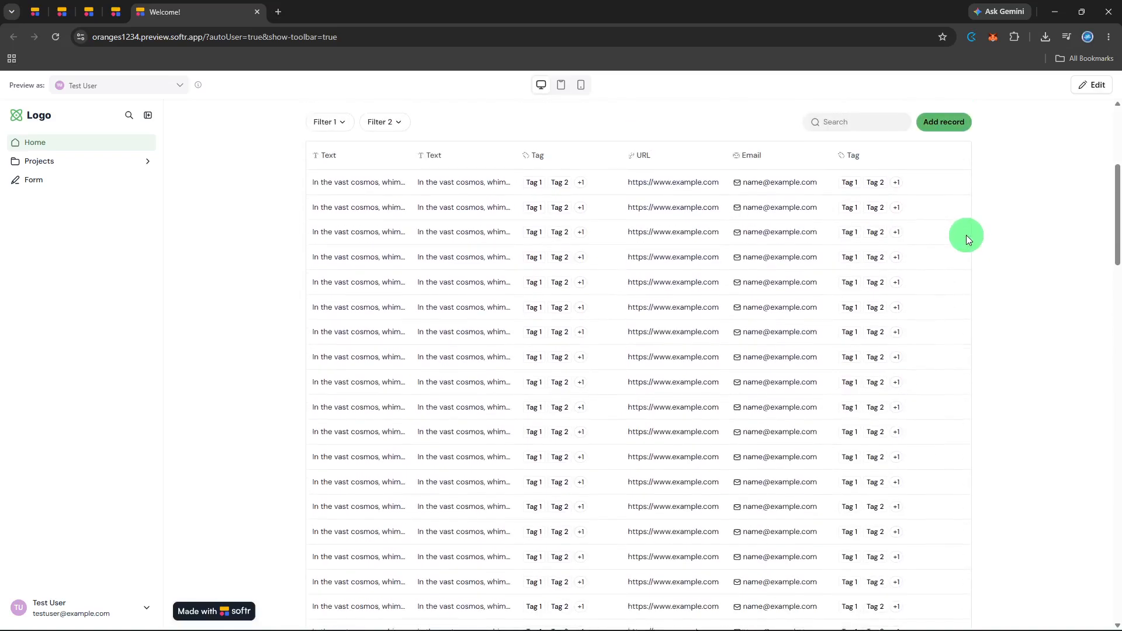